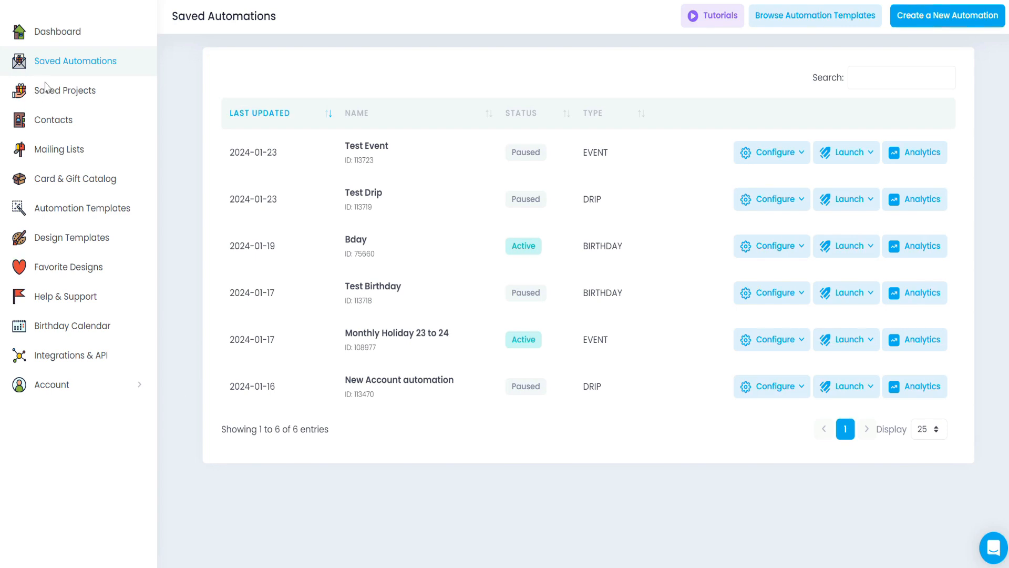
- Open the saved greeting card project "Copy of Generic Nice to Meet You" for editing
left_click(132, 92)
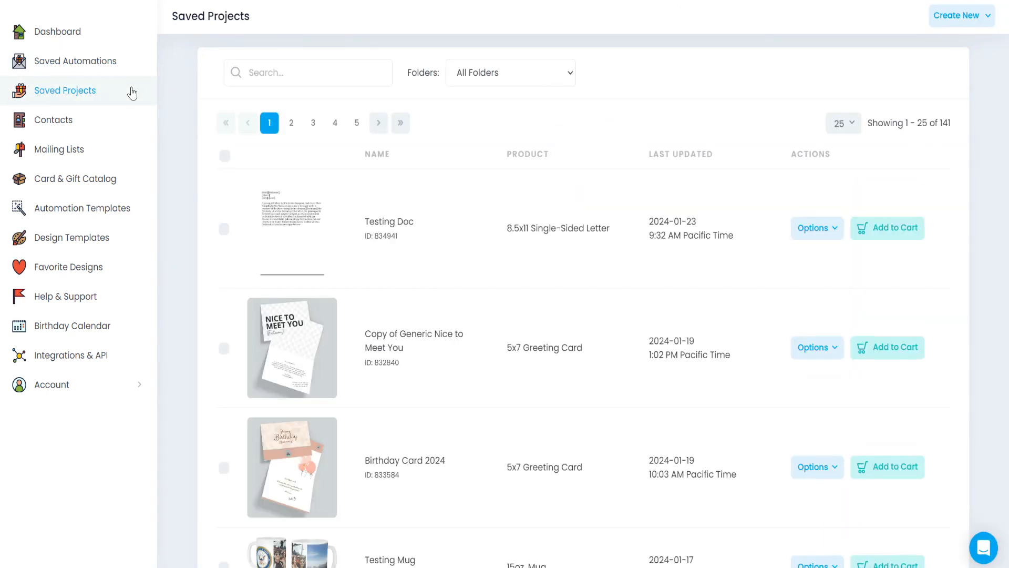
left_click(816, 347)
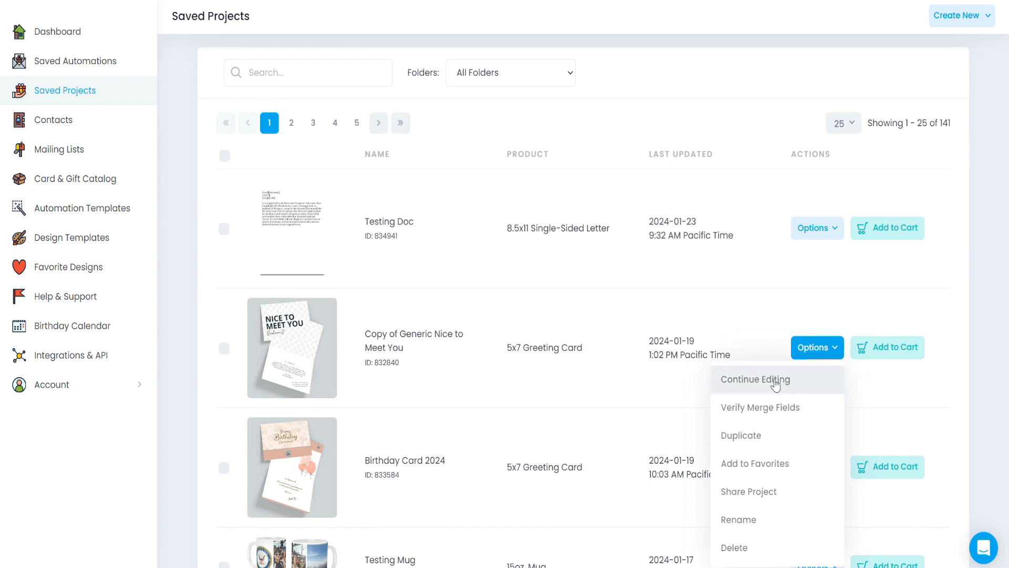
left_click(776, 381)
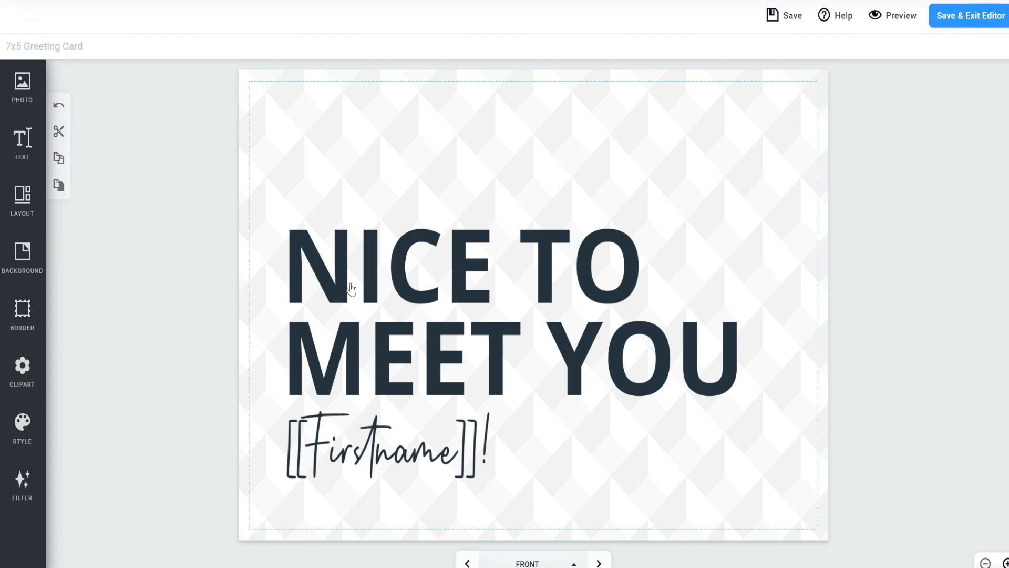
- Place the Dynamic QR Code auto-merge image in the middle of the card's Inside Top page
left_click(599, 563)
left_click(598, 563)
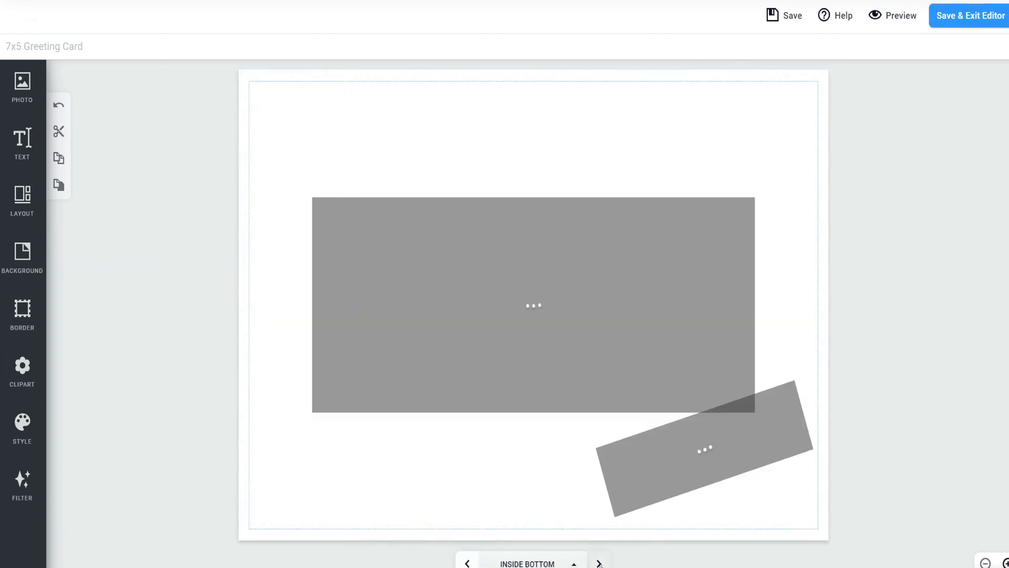
left_click(468, 563)
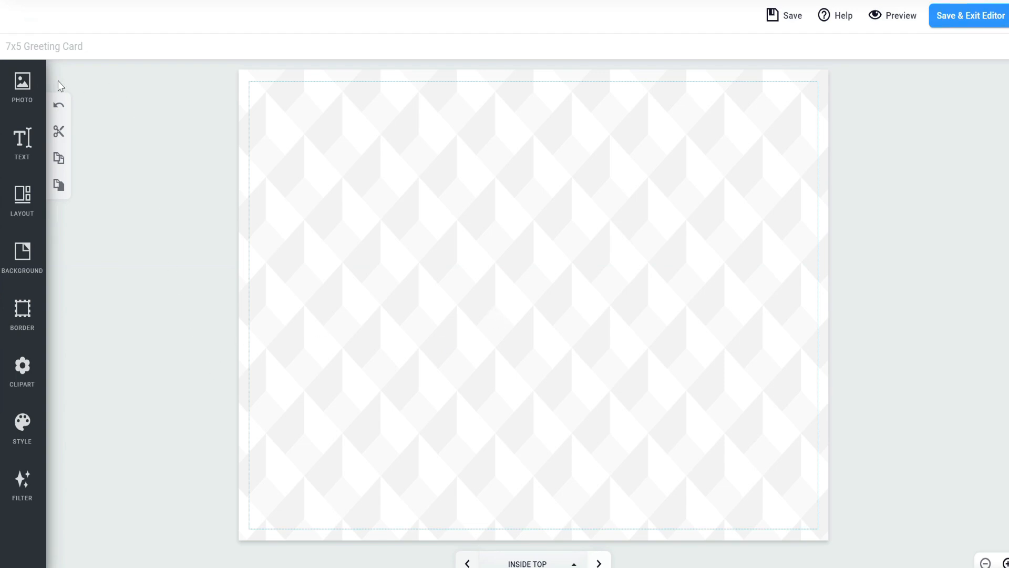
left_click(29, 87)
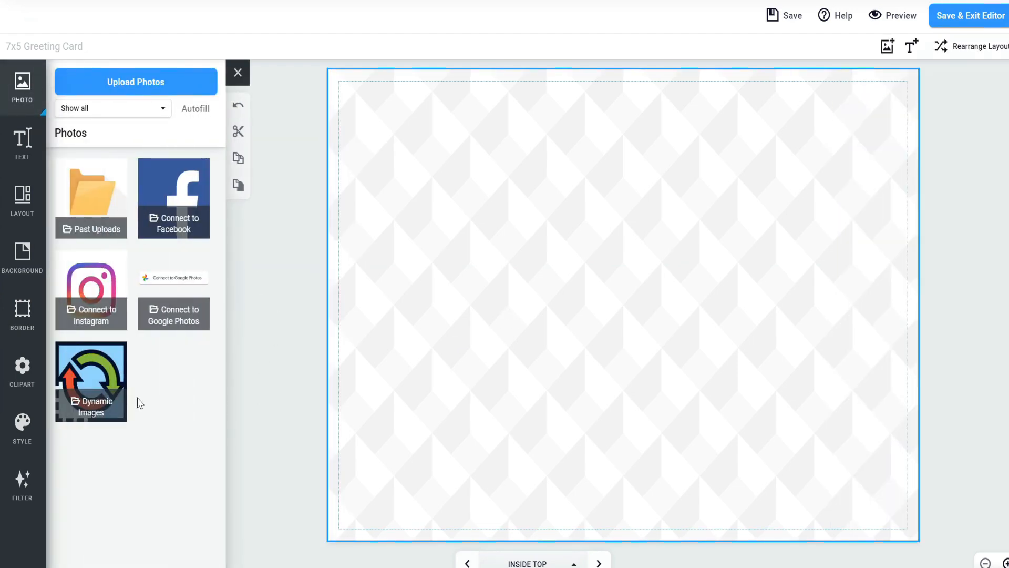
left_click(97, 397)
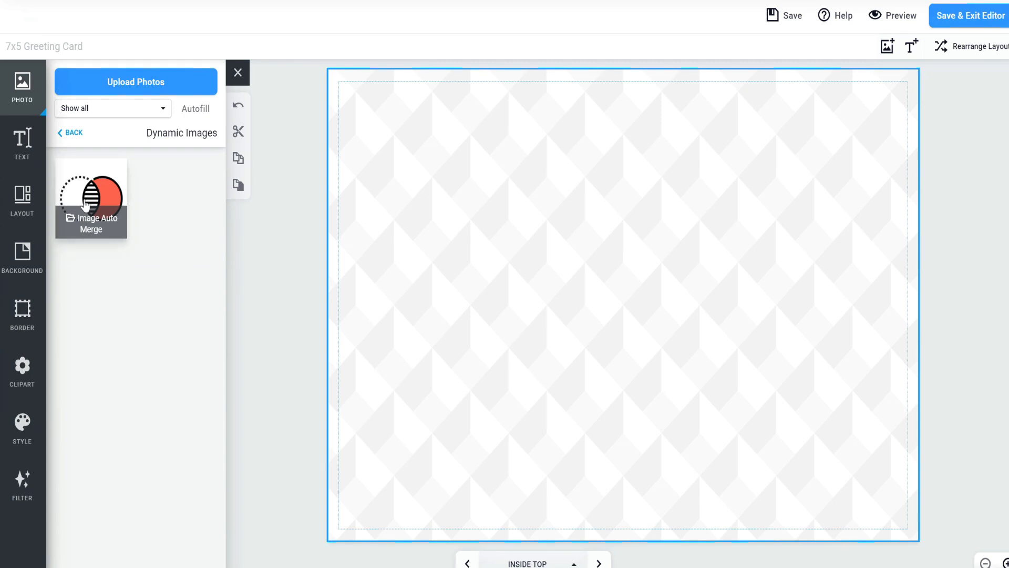
left_click(86, 204)
left_click_drag(164, 284, 615, 301)
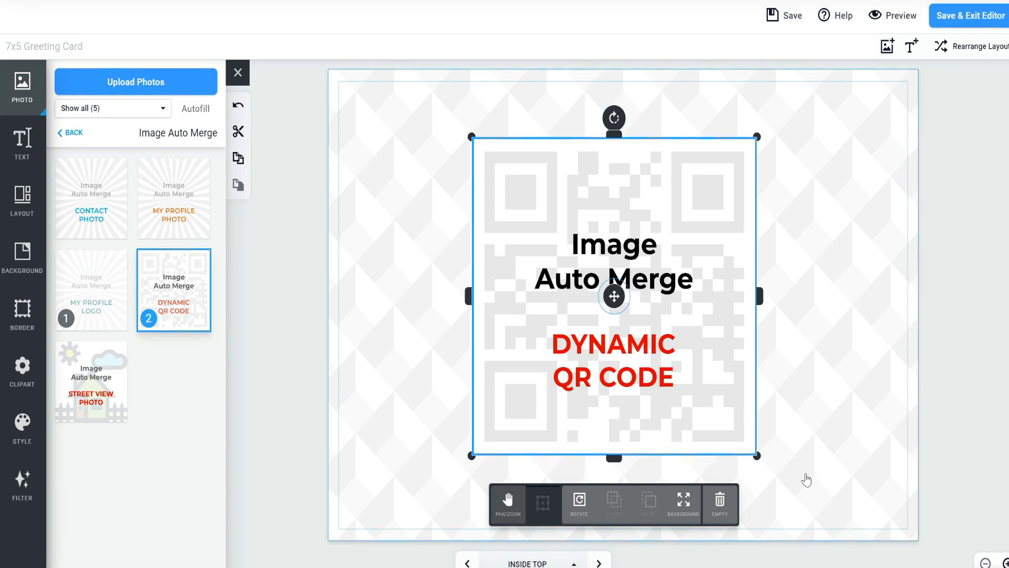
left_click(951, 235)
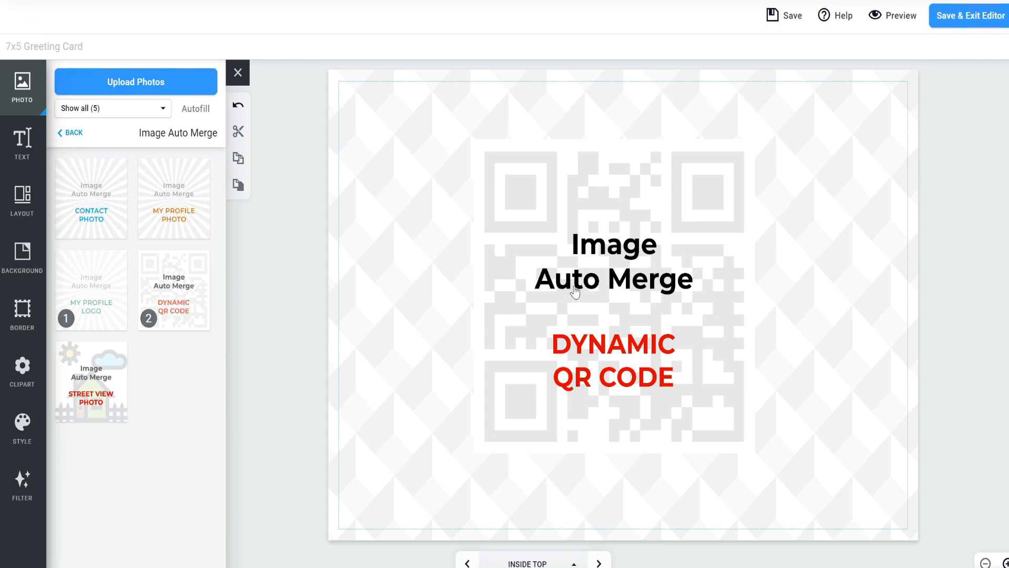
- Delete the Dynamic QR Code image from the card's Back page
left_click(599, 561)
left_click(599, 562)
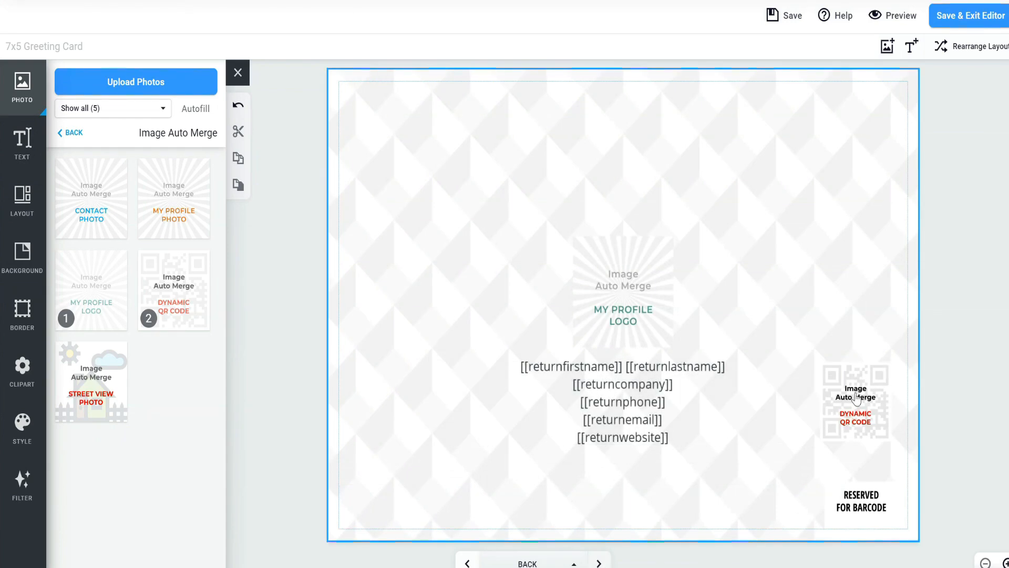
left_click(857, 399)
left_click(961, 490)
left_click(962, 490)
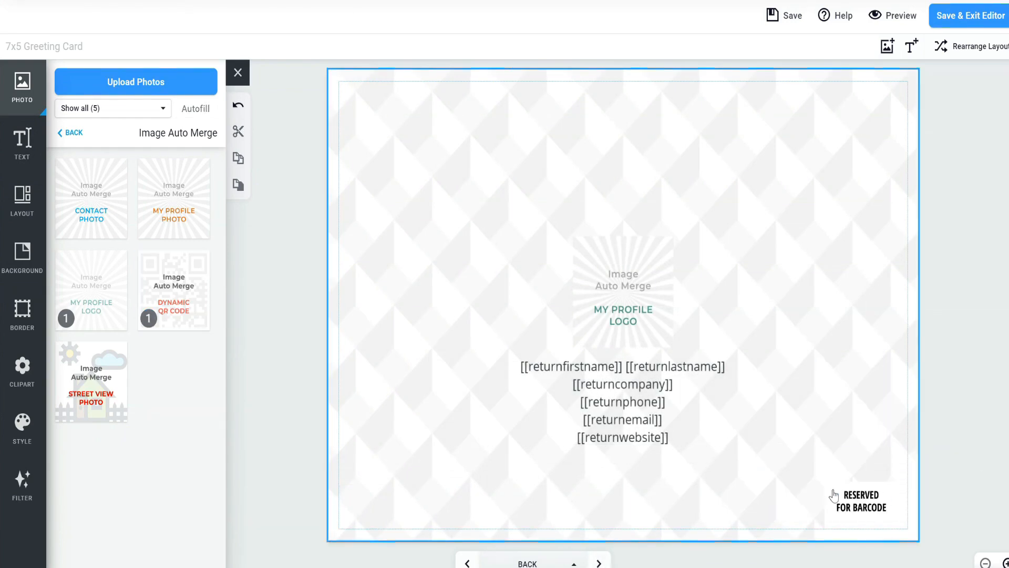
- Preview all views of the card, and save the project and exit the editor
left_click(571, 564)
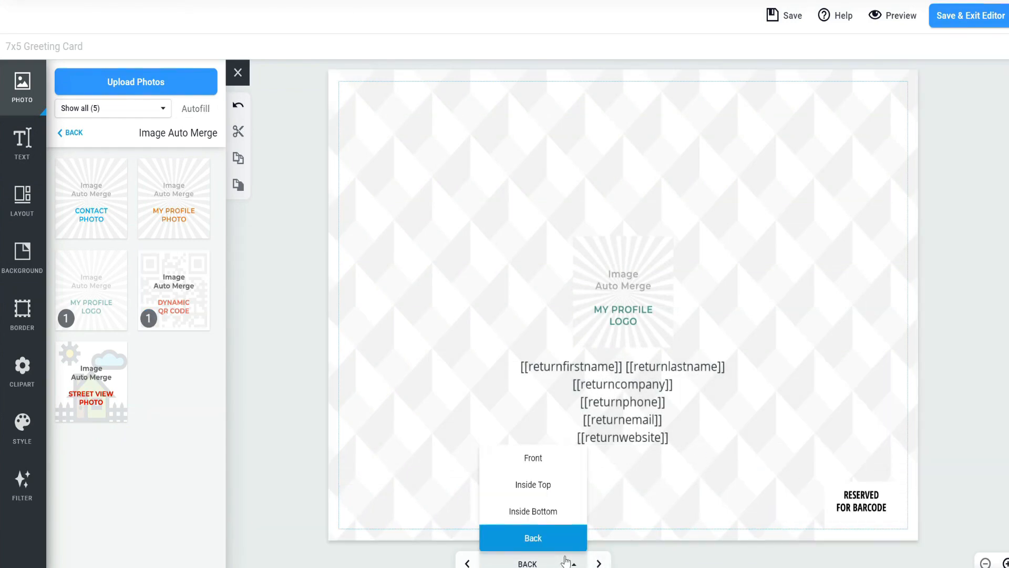
left_click(893, 15)
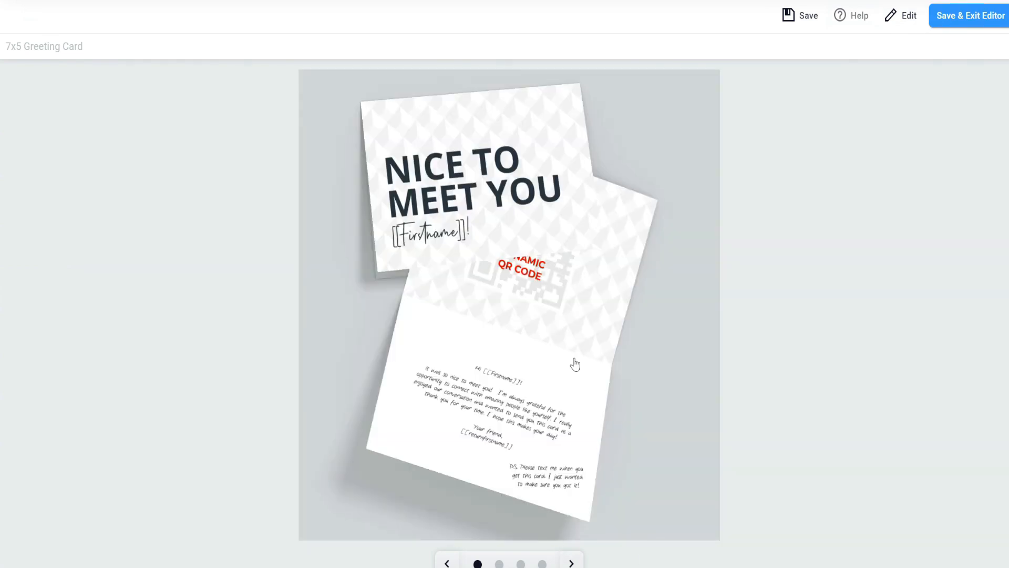
left_click(571, 563)
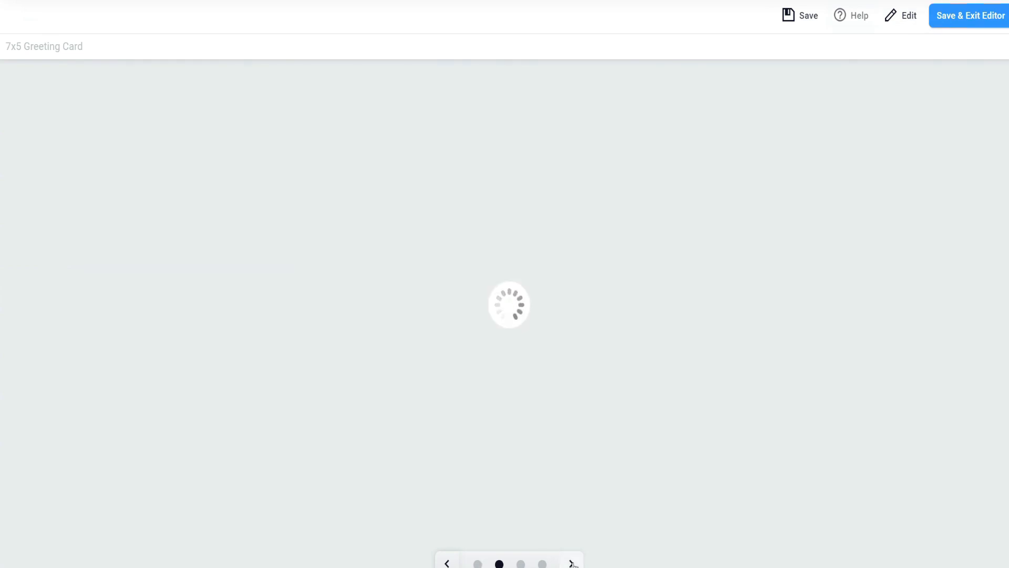
left_click(571, 564)
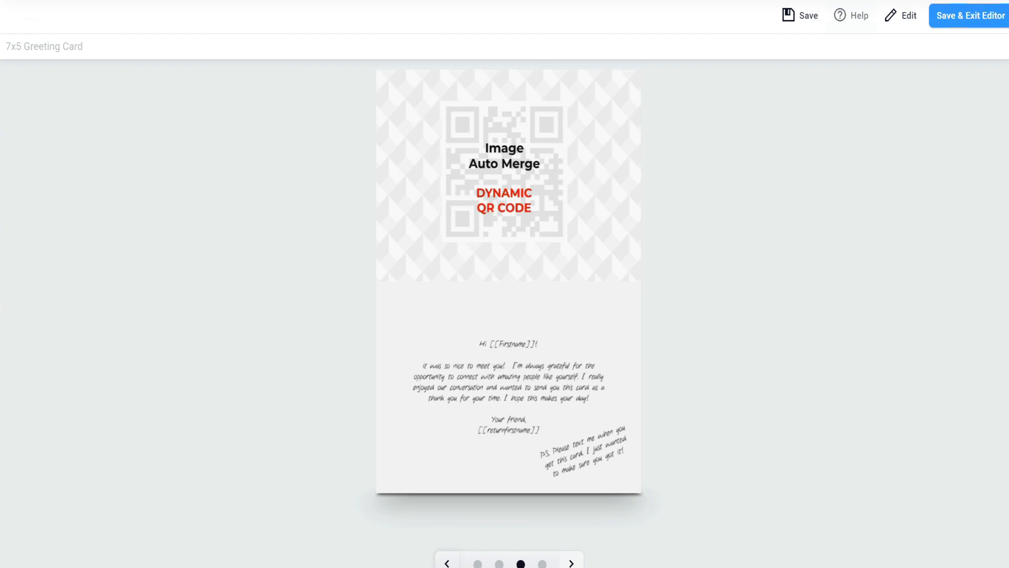
left_click(571, 563)
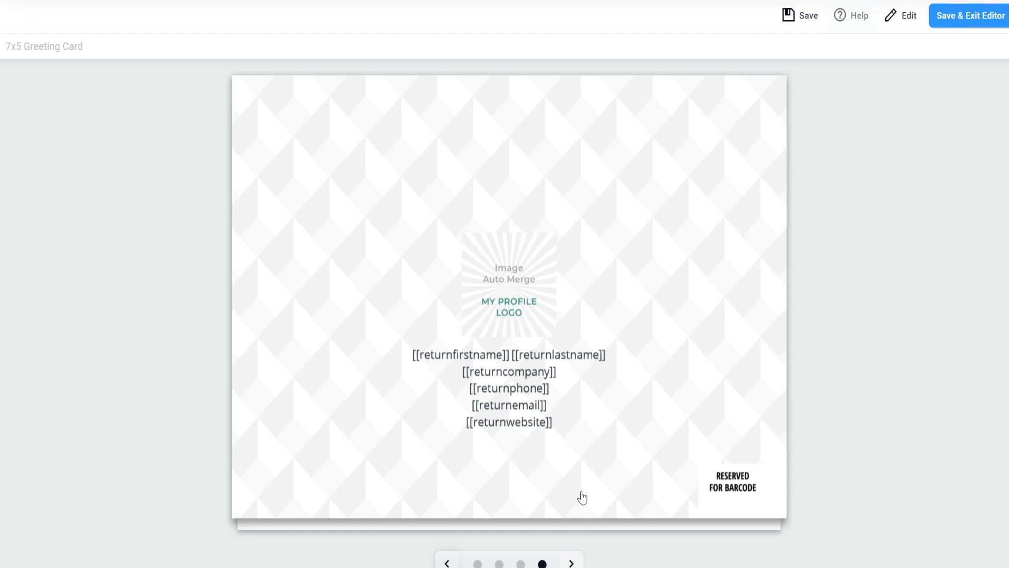
left_click(975, 15)
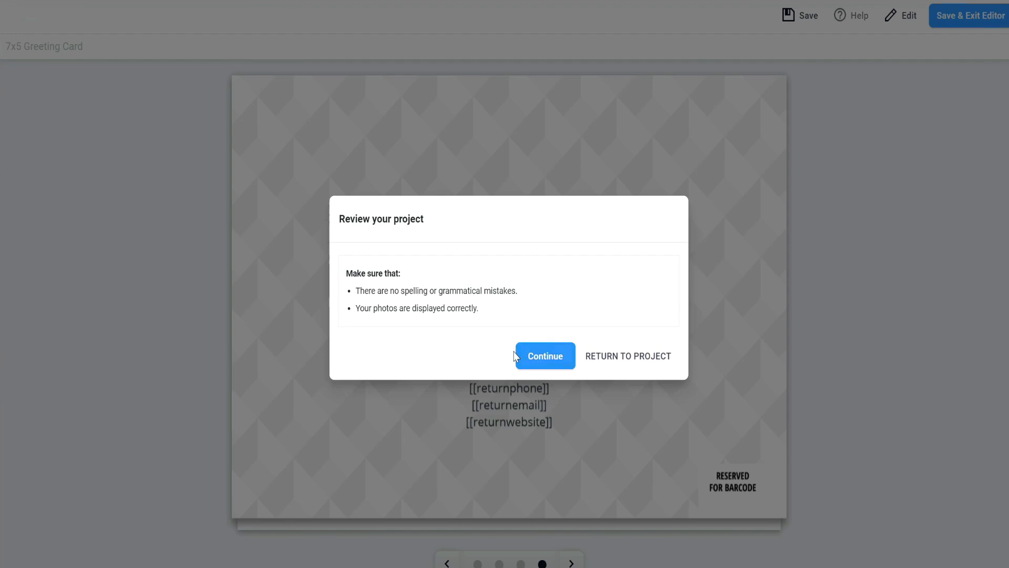
left_click(545, 363)
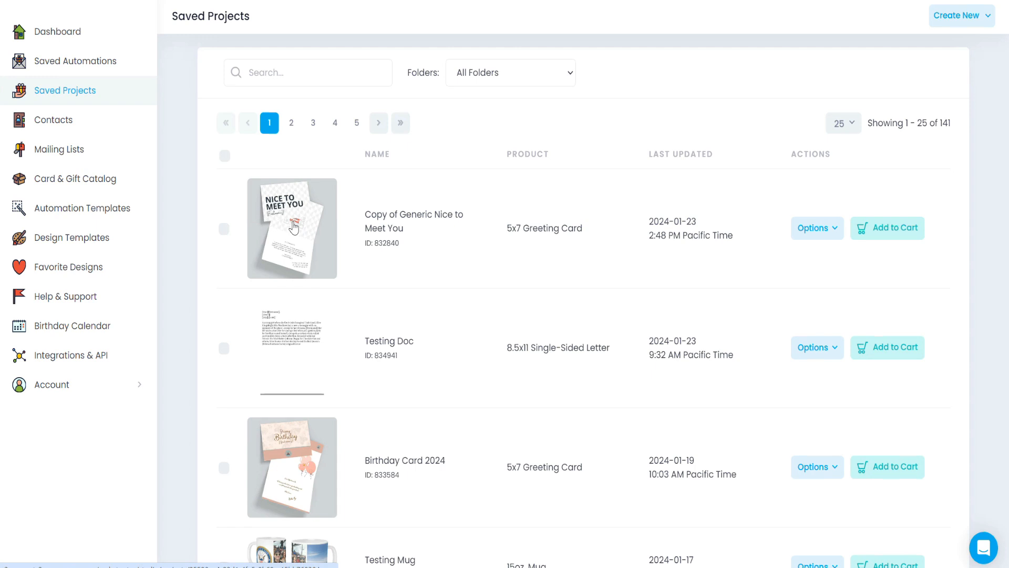
- Create a new Drip (Time Release) automation named "Dynamic QR Code"
left_click(61, 64)
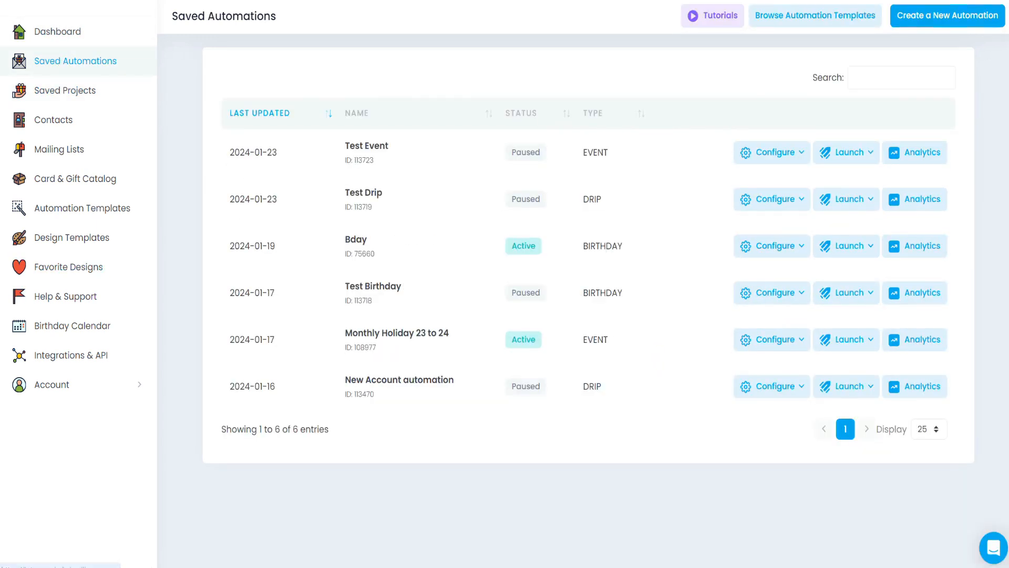
left_click(947, 21)
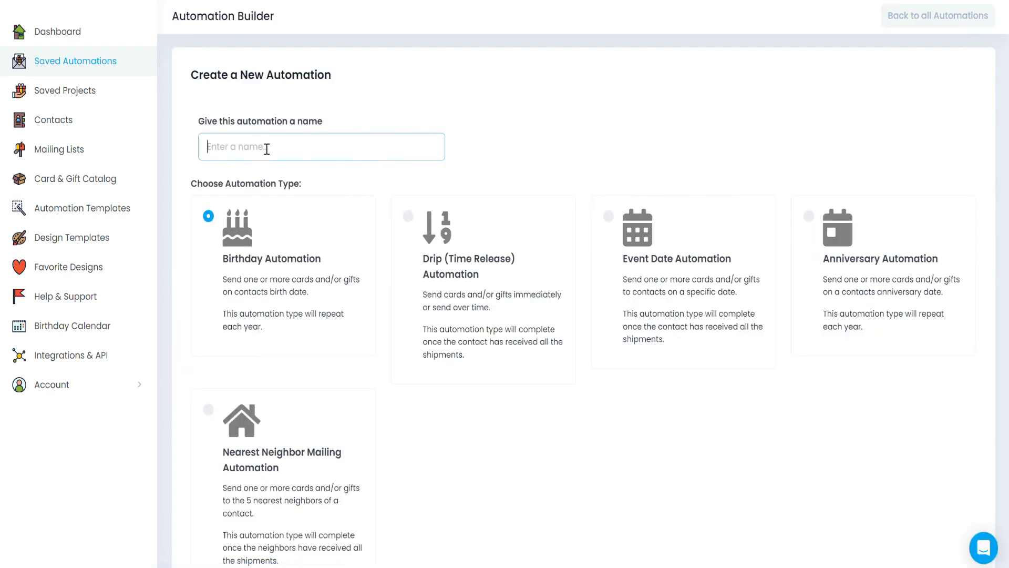
type("Dynamic QR Code")
left_click(408, 219)
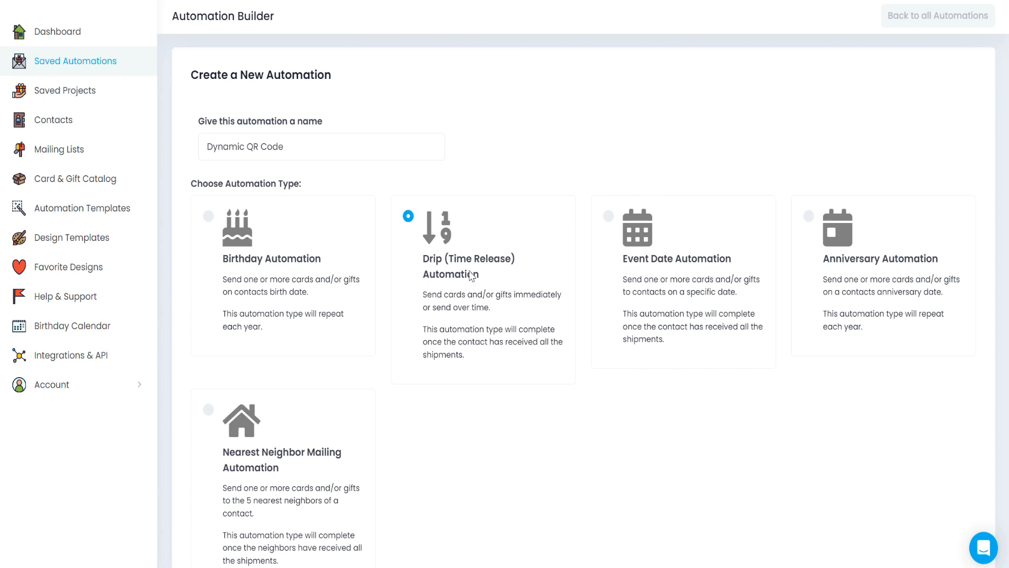
scroll(478, 393, "down", 3)
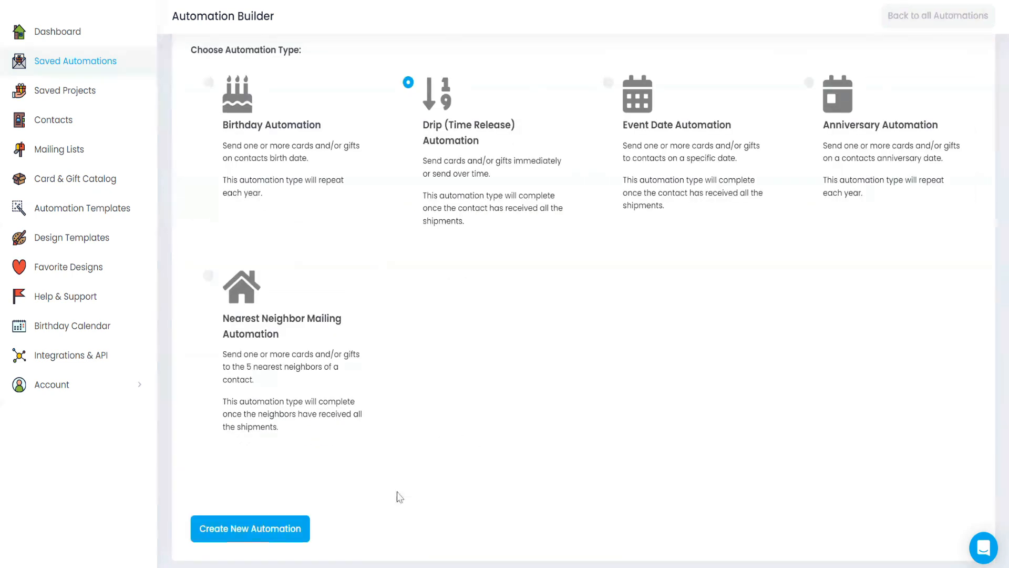
left_click(233, 532)
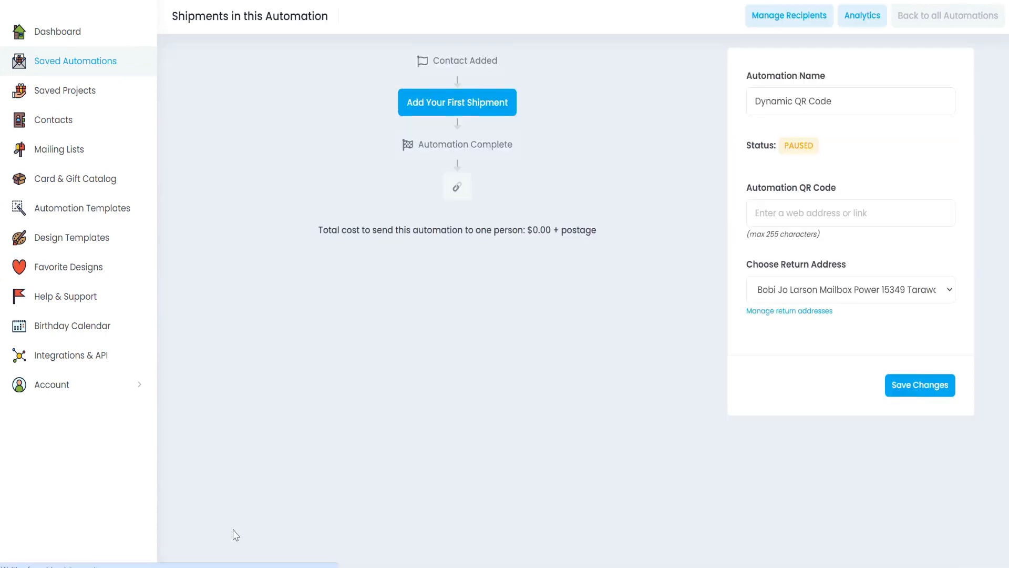
- Add the automation's first shipment containing the saved 5x7 greeting card "Copy of Generic Nice to Meet You"
mouse_move(442, 74)
left_click(437, 107)
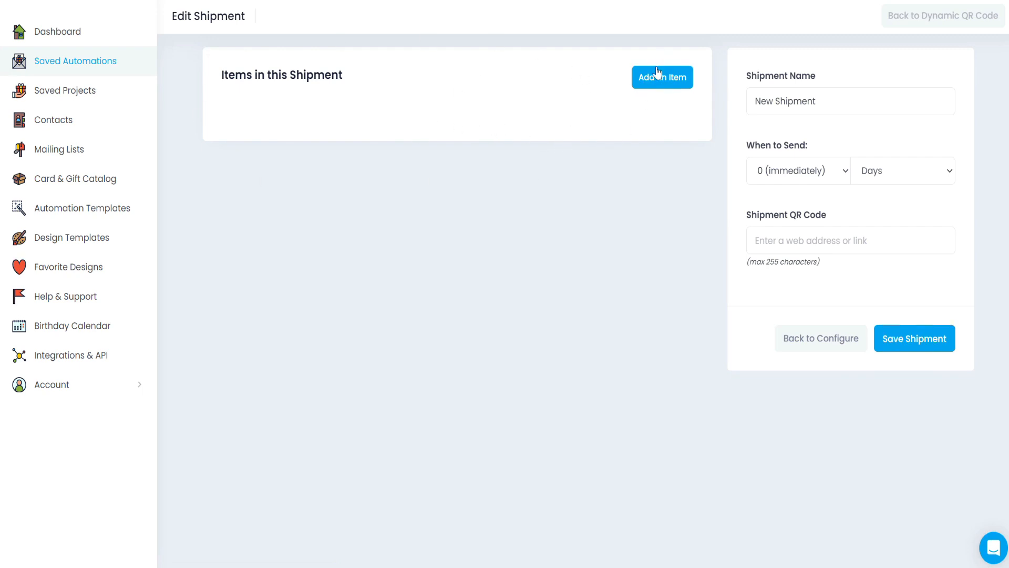
left_click(666, 84)
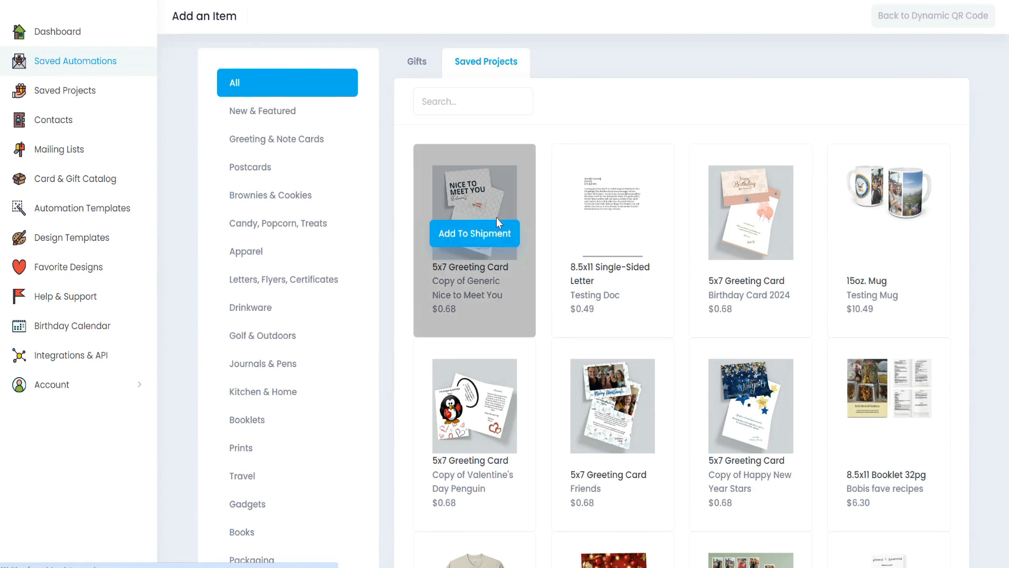
left_click(469, 236)
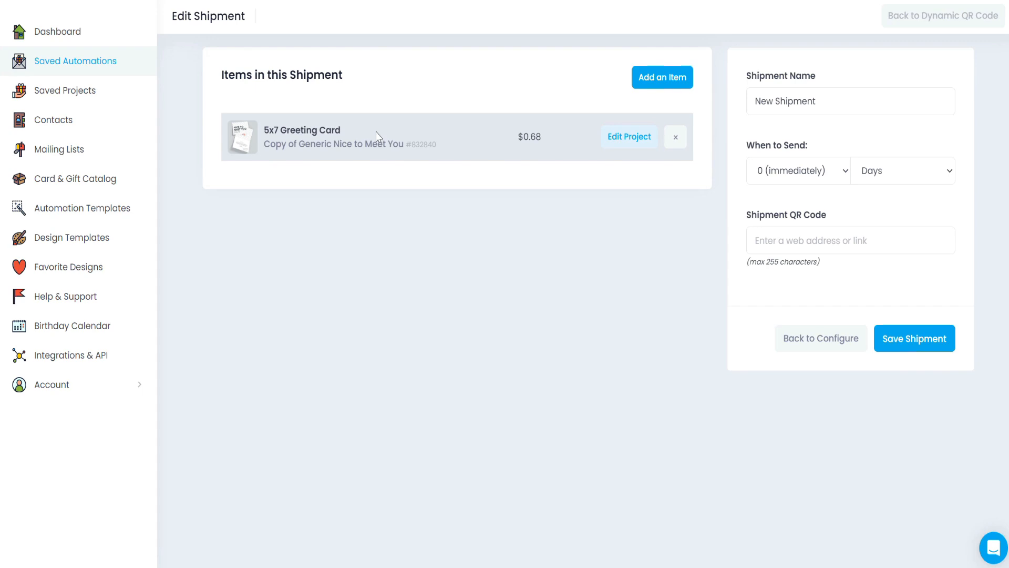
- Rename the shipment "Shipment 1" and keep its sending time at 0 (immediately)
left_click_drag(820, 98, 731, 104)
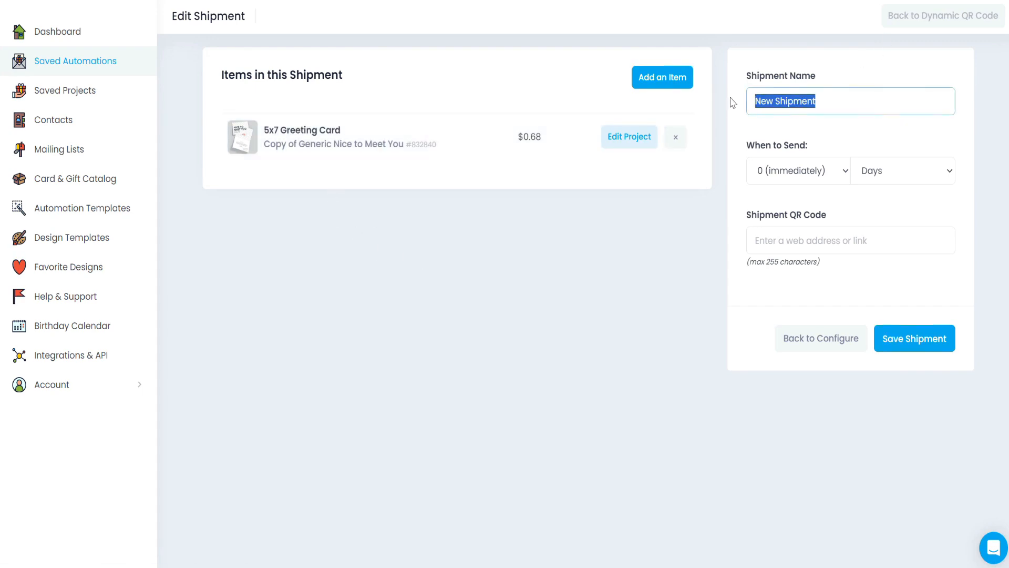
type("Shipment 1")
key("Tab")
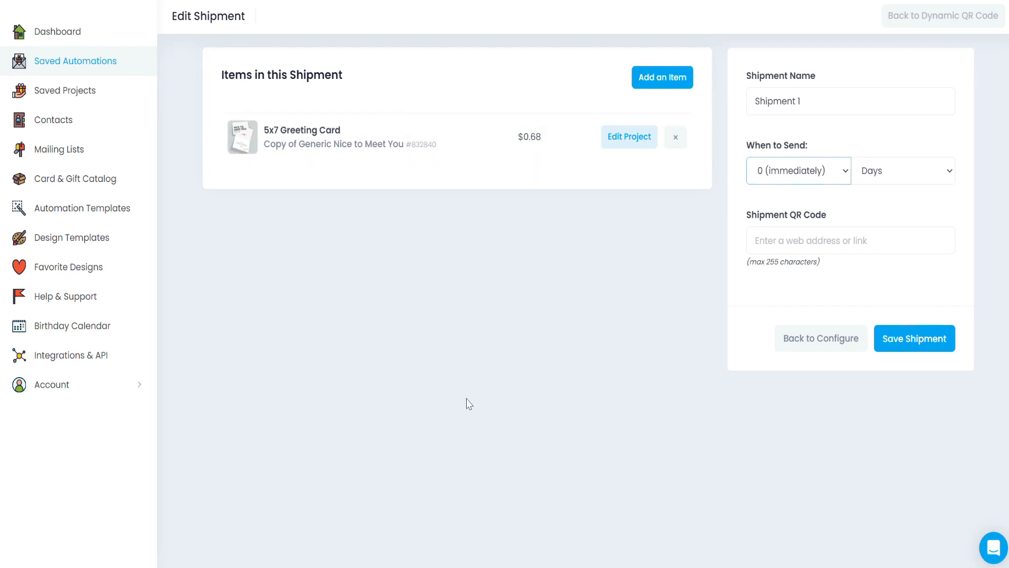
left_click(790, 180)
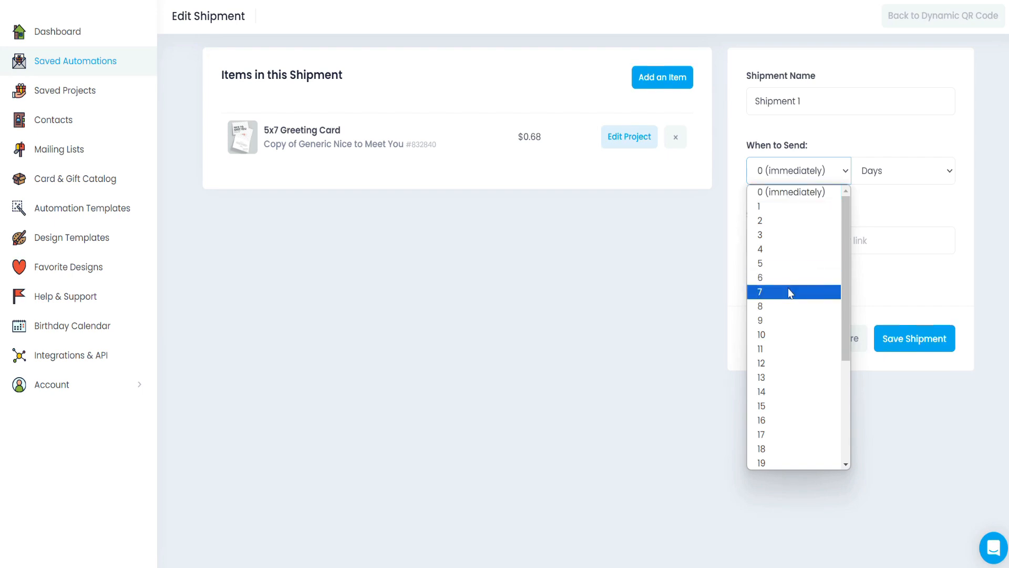
left_click(661, 278)
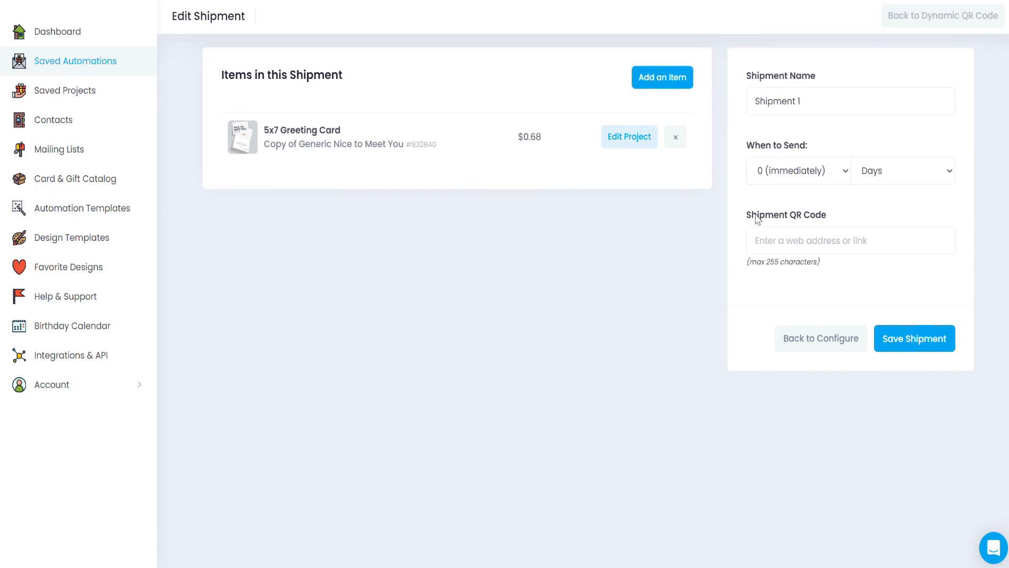
left_click_drag(747, 217, 824, 216)
left_click(775, 232)
left_click(772, 242)
key("ctrl+v")
left_click(593, 333)
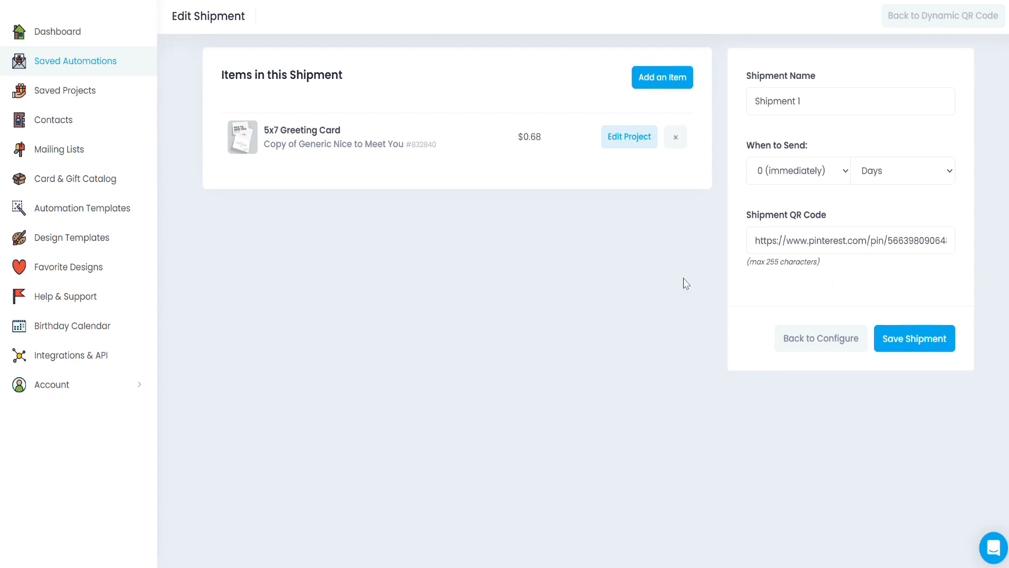
left_click(912, 343)
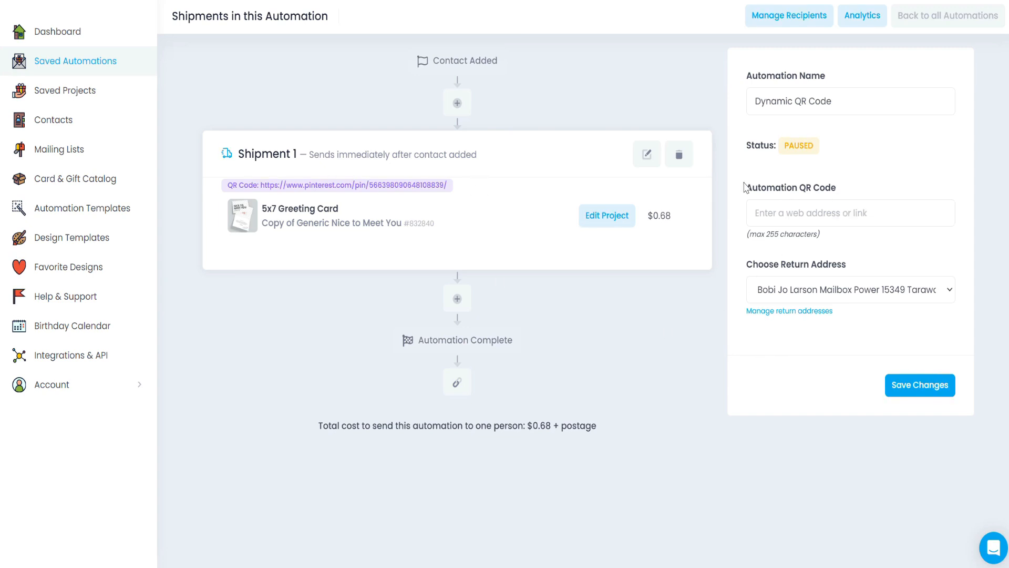
left_click_drag(745, 188, 838, 190)
left_click(818, 193)
left_click_drag(746, 193, 823, 194)
left_click(750, 213)
key("ctrl+v")
left_click(685, 386)
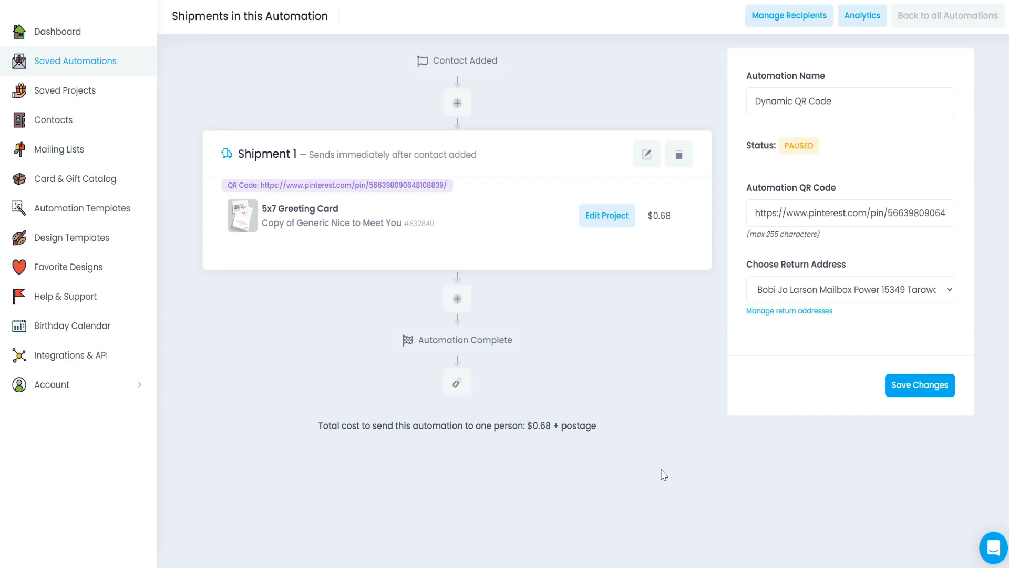
left_click(924, 393)
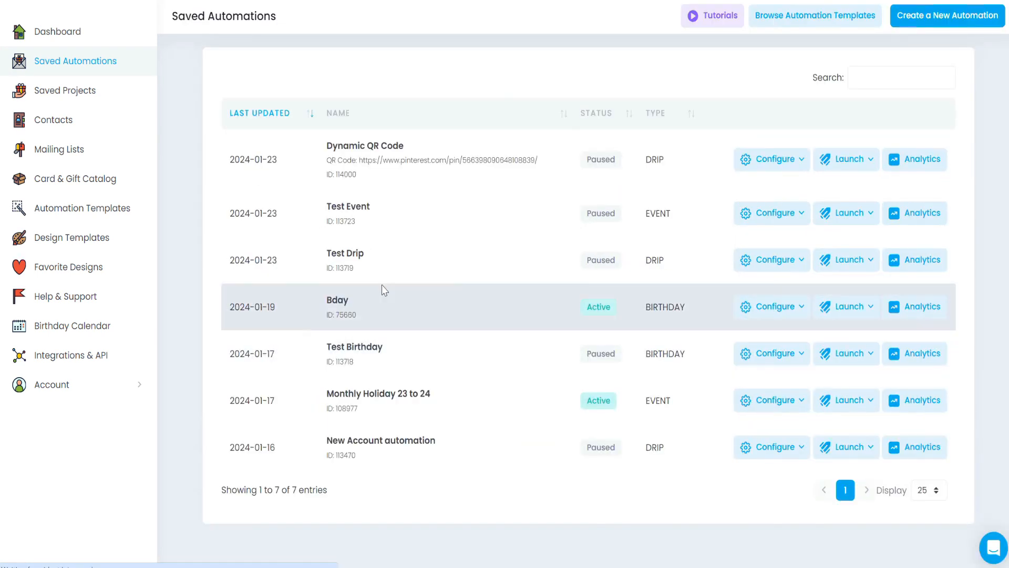
left_click_drag(325, 160, 554, 169)
left_click(551, 168)
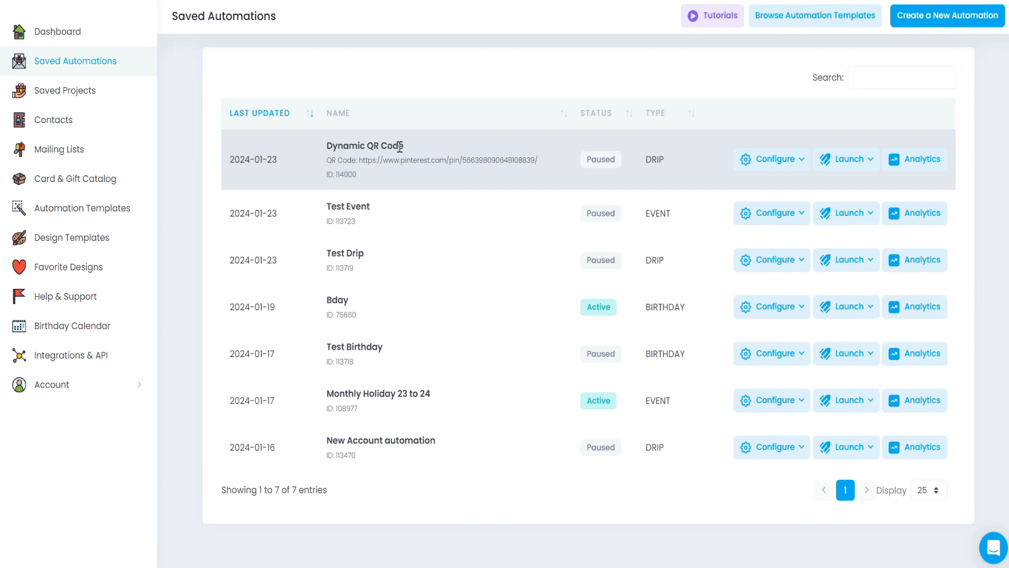
- Add a second shipment to the Dynamic QR Code automation after Shipment 1, containing the saved 5x7 greeting card "Copy of Valentine's Day Penguin"
left_click(797, 161)
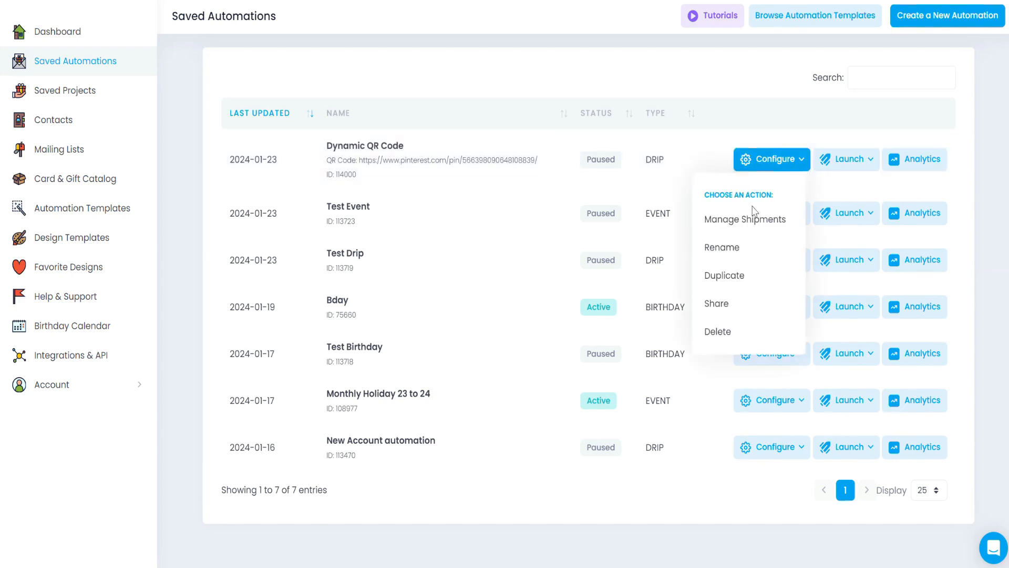
left_click(770, 219)
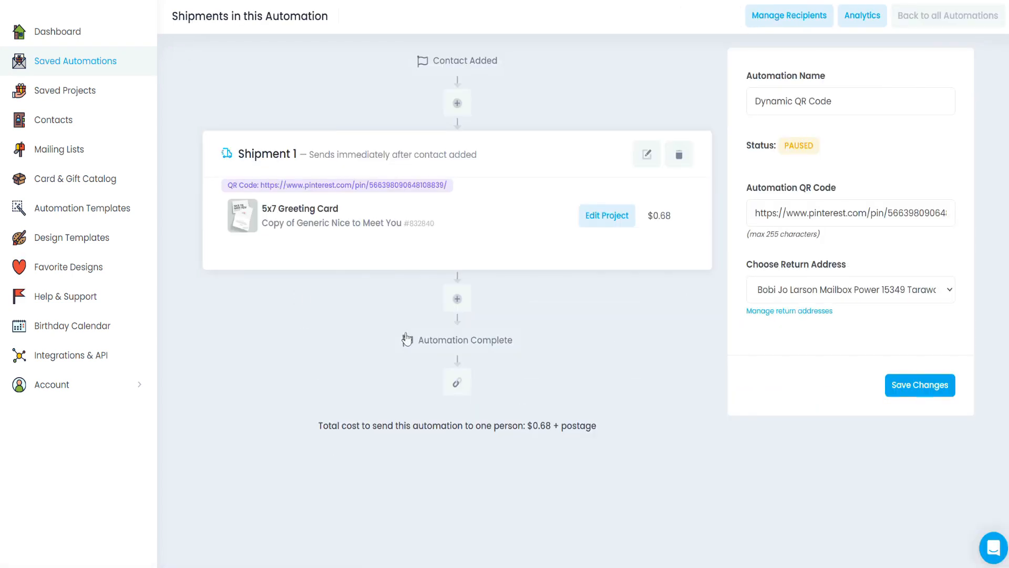
left_click(457, 300)
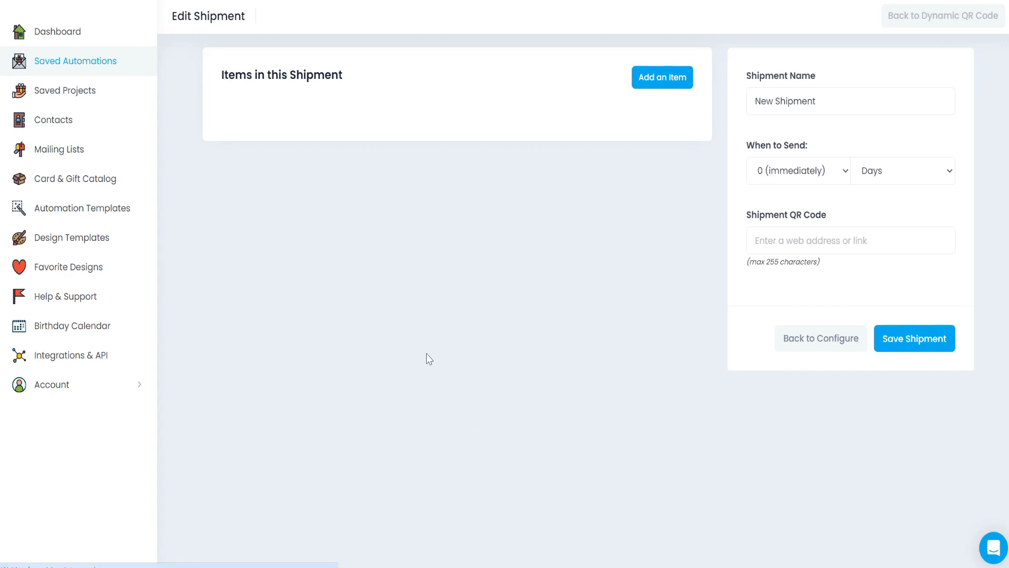
left_click(673, 80)
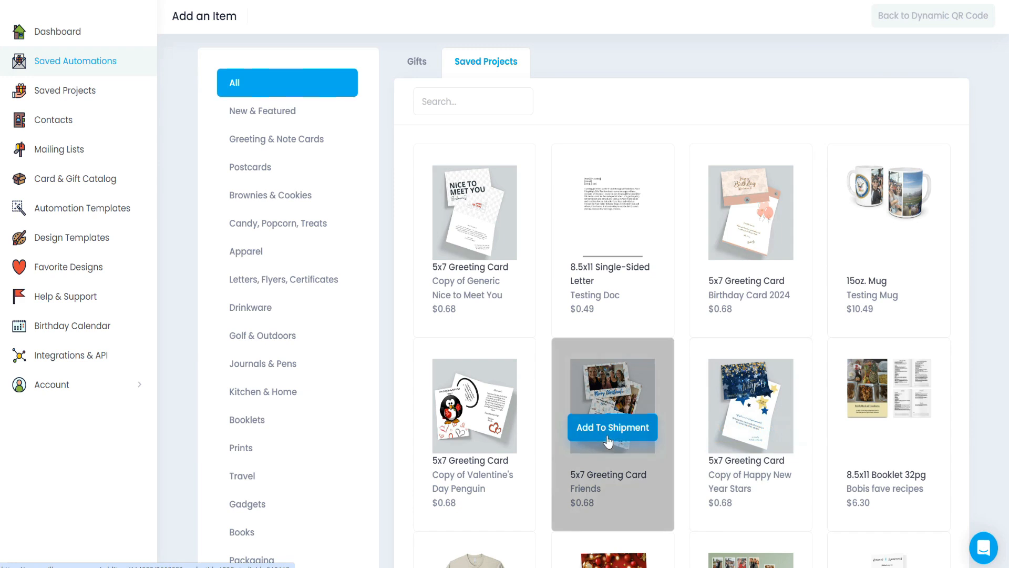
left_click(472, 431)
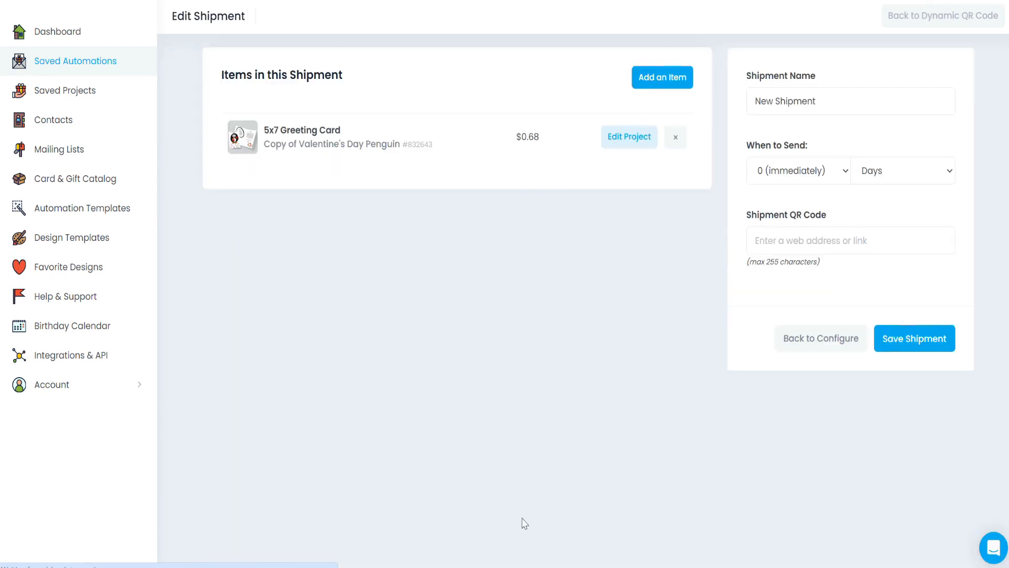
- Rename the new shipment "Shipment 2", save it, and check its sending time in the automation's shipment overview
left_click_drag(825, 104, 728, 99)
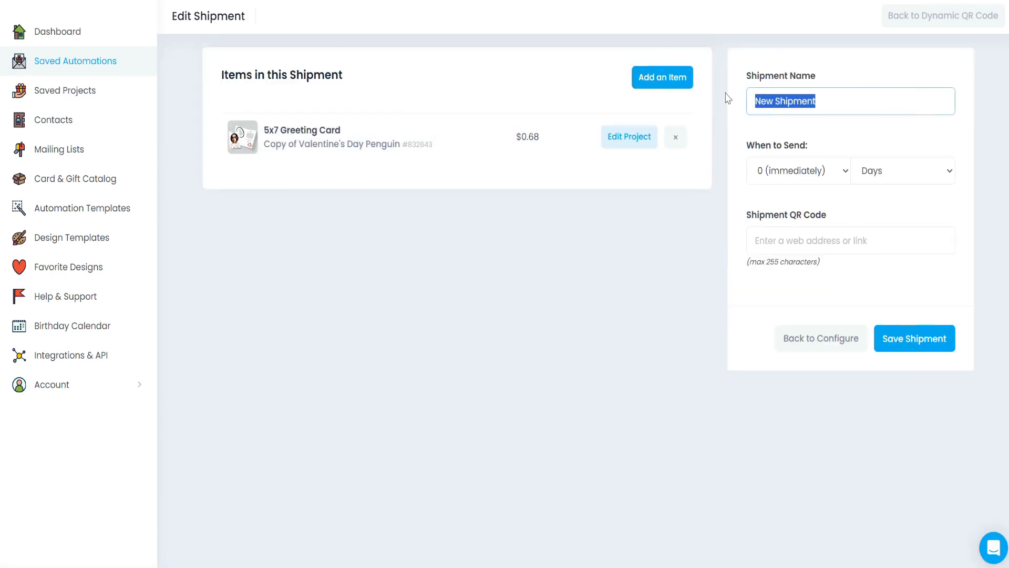
type("Shipment 2")
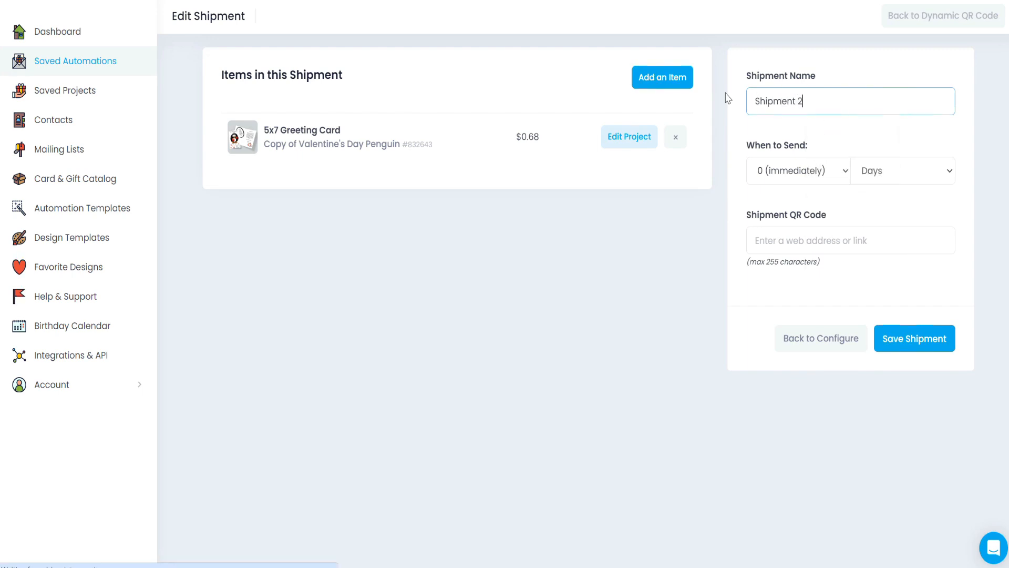
key("Return")
left_click_drag(322, 350, 486, 350)
left_click(317, 352)
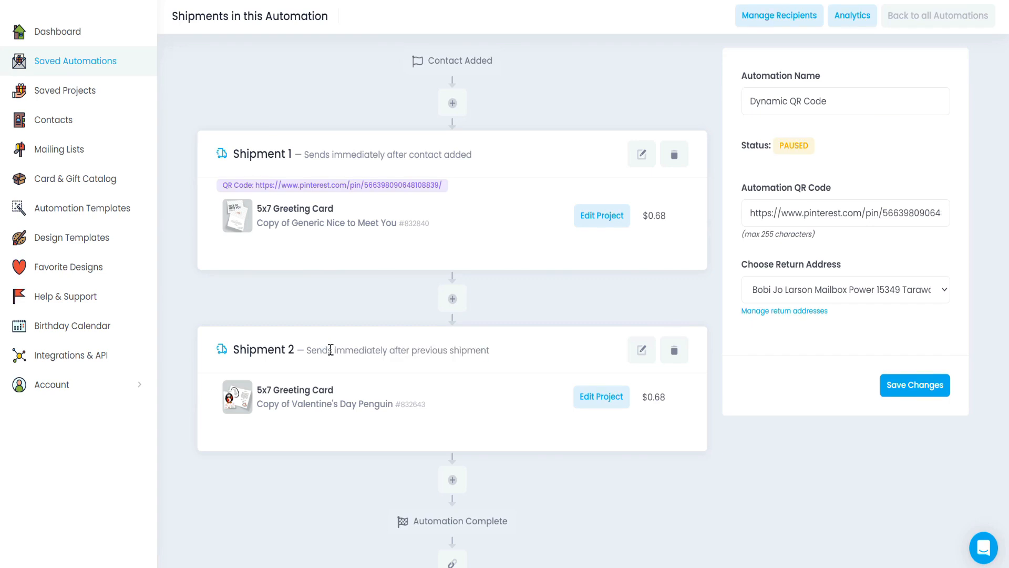
- Set Shipment 2 to send 5 days after the previous shipment and save the shipment
left_click(642, 350)
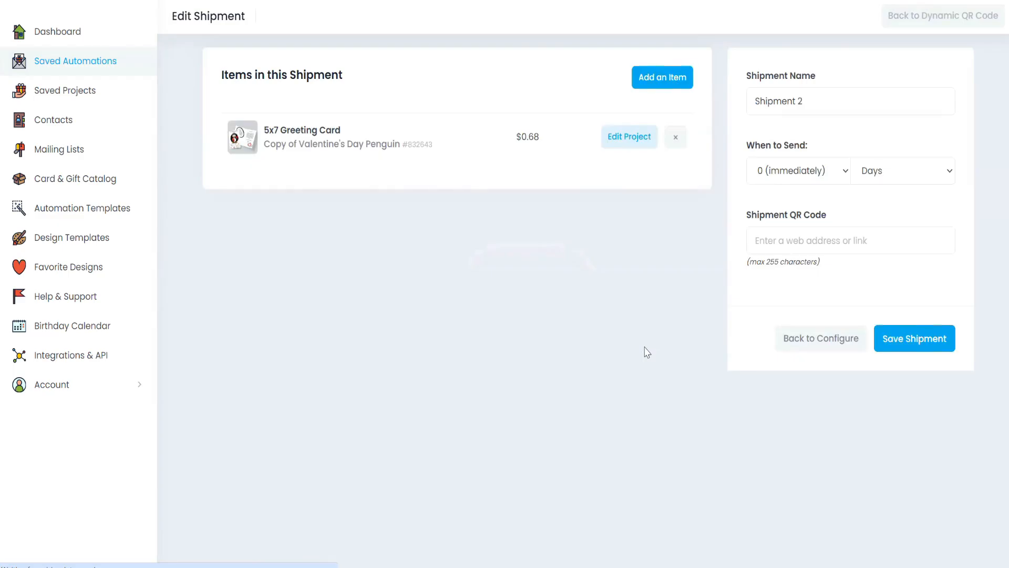
left_click(818, 174)
left_click(805, 280)
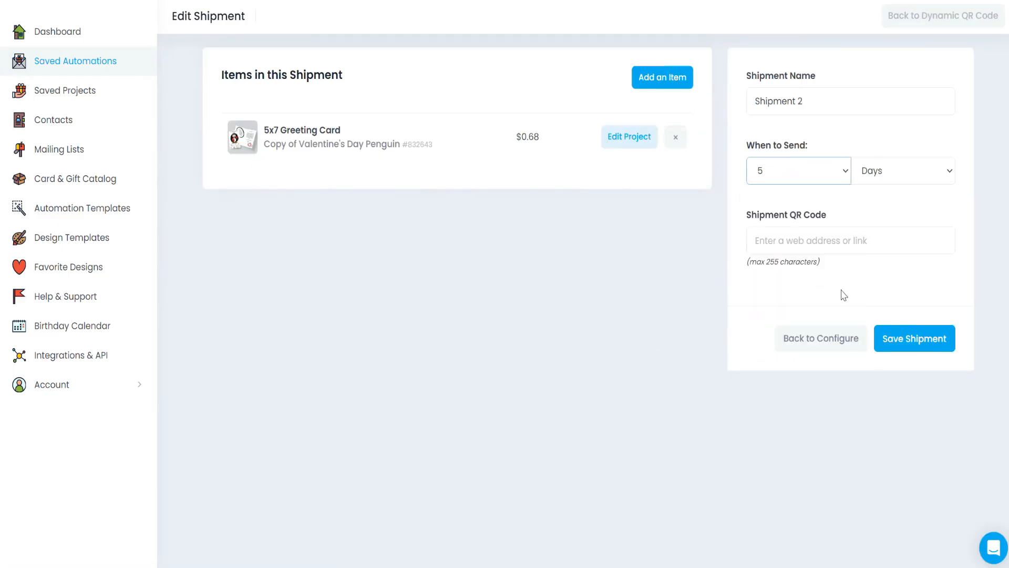
left_click(924, 348)
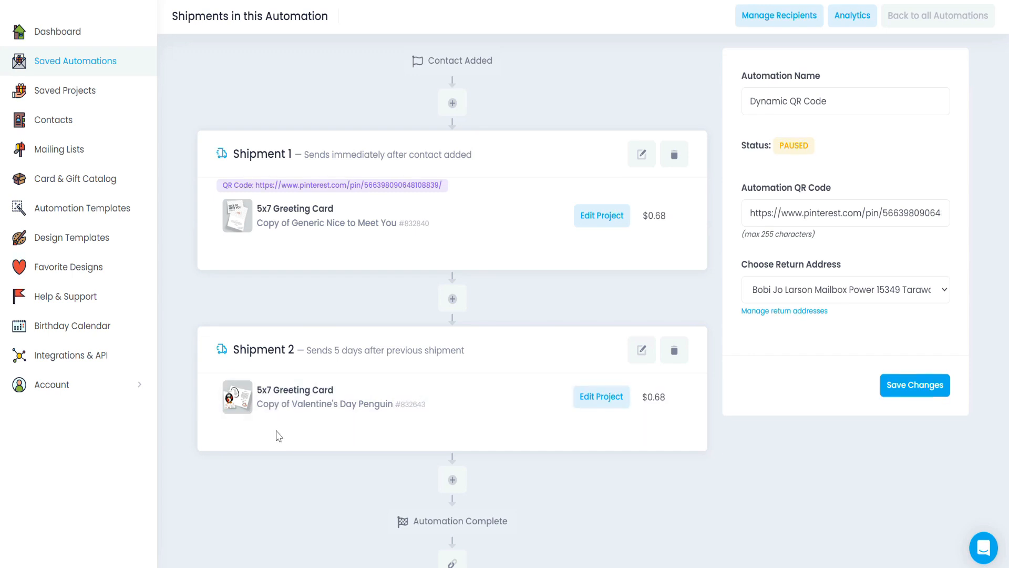
- Preview the Valentine's Day Penguin card in Shipment 2 and save the automation's changes
left_click(234, 394)
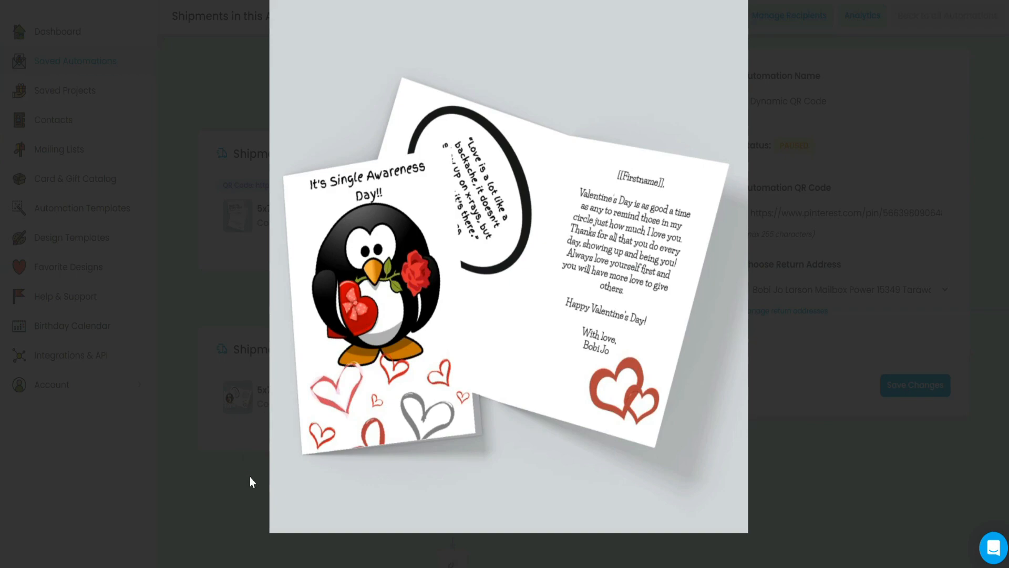
left_click(209, 473)
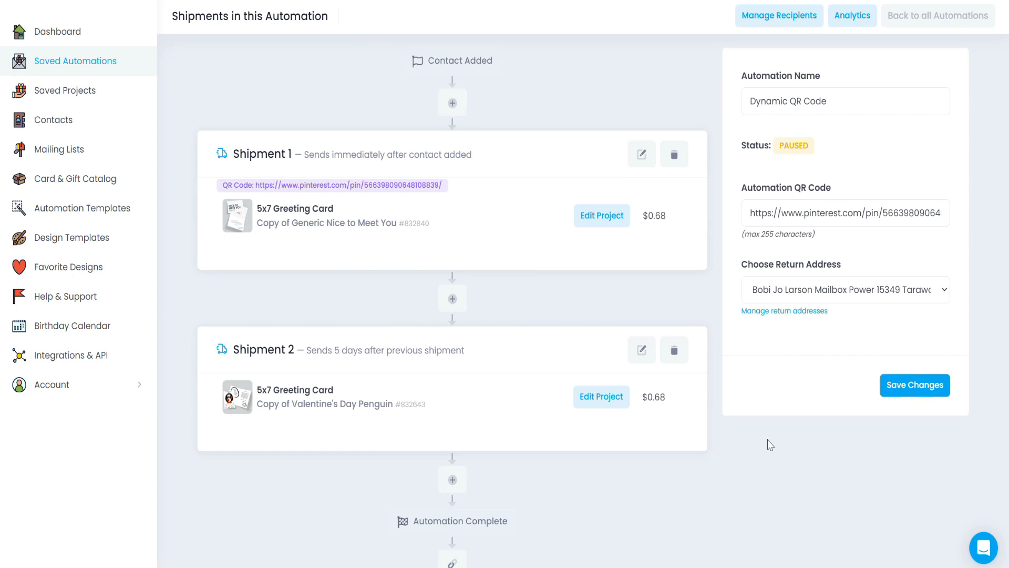
left_click(924, 385)
- Reopen the Dynamic QR Code automation's shipments, view its analytics, and check the QR code scan history
left_click(770, 160)
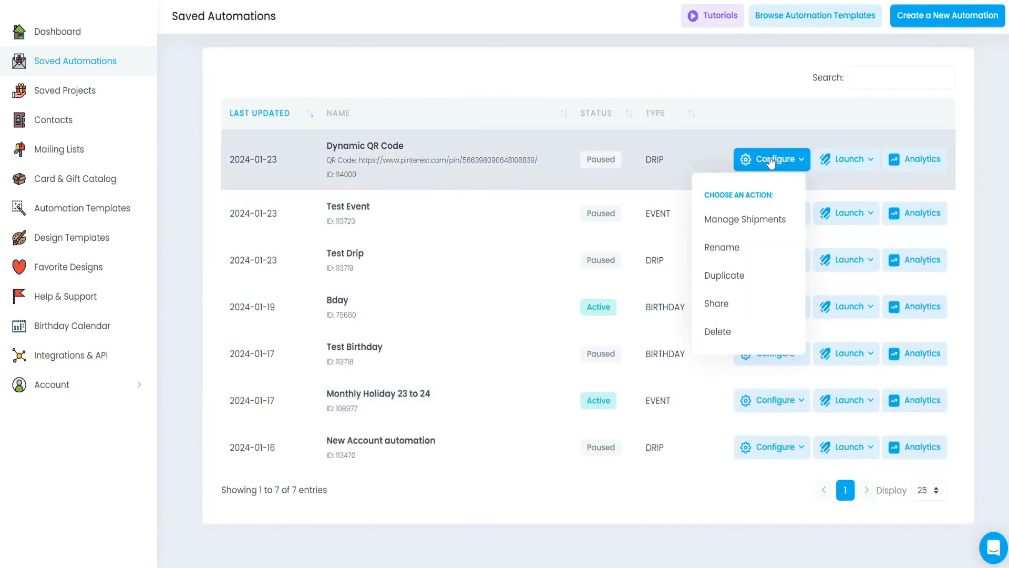
left_click(744, 221)
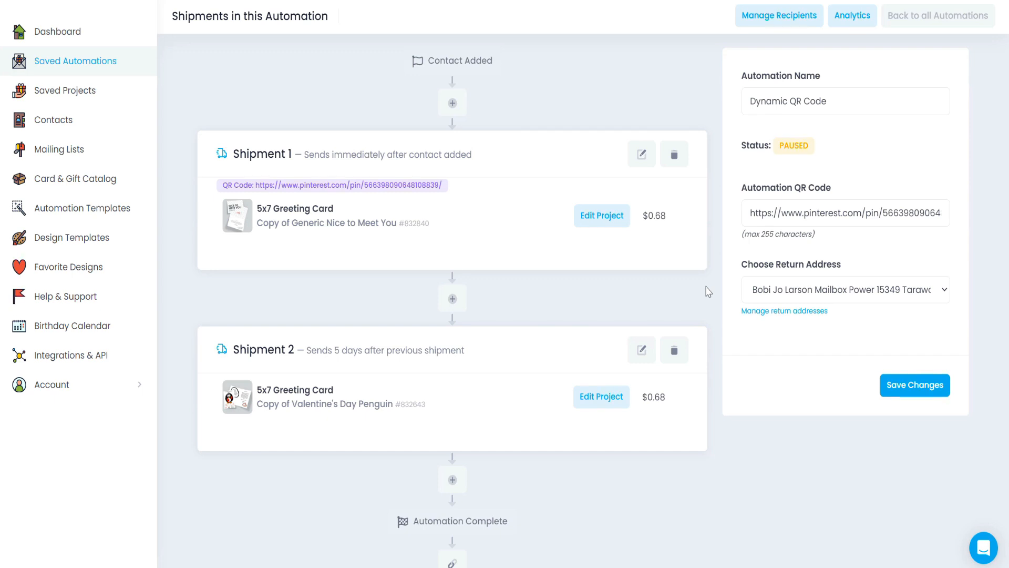
mouse_move(771, 198)
left_click(858, 19)
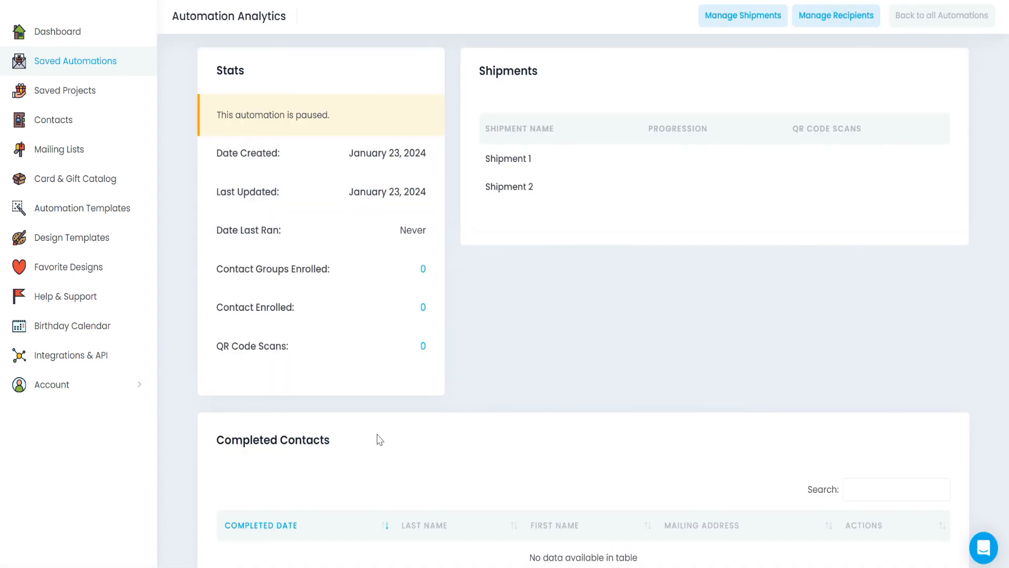
scroll(462, 435, "down", 2)
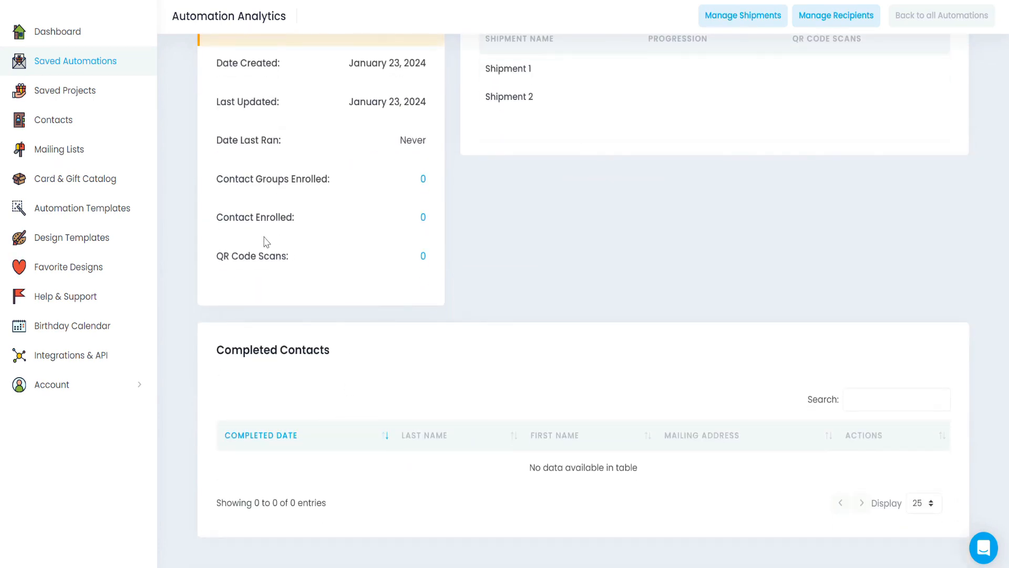
left_click(423, 258)
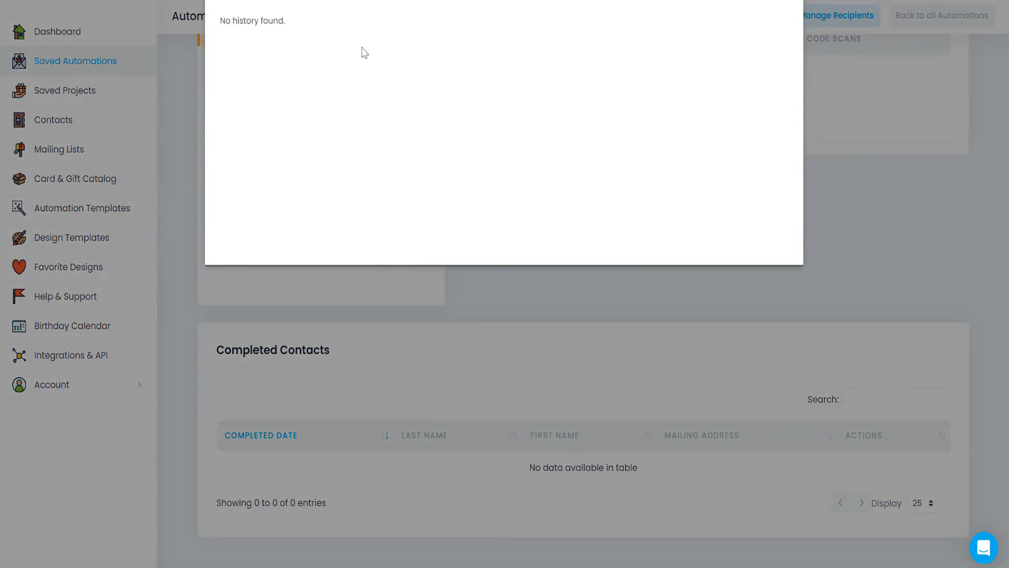
left_click(800, 33)
- Connect the "Classic Nurture Automation" contact group to the automation as recipients and return to its shipments
left_click(815, 25)
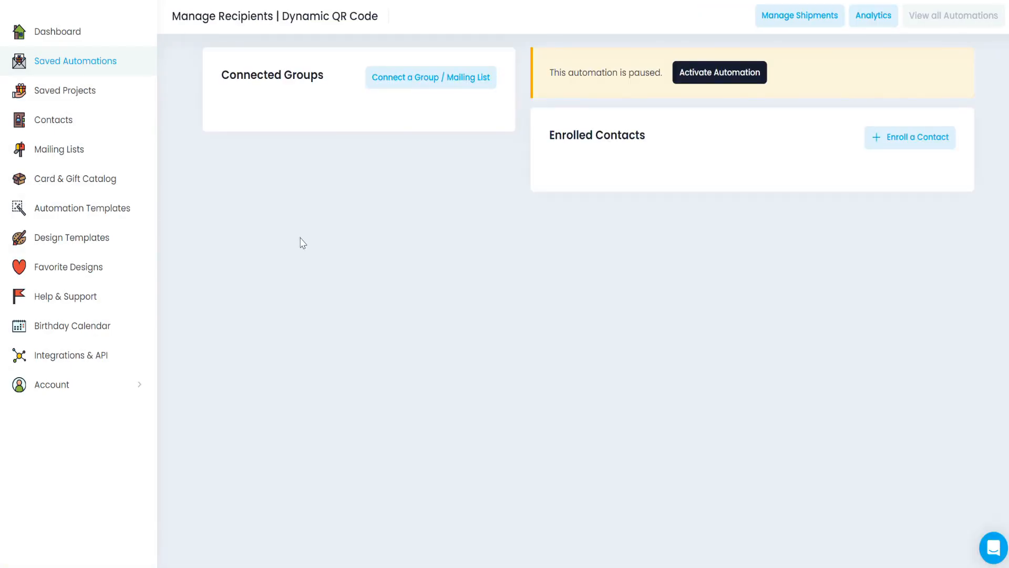
left_click(432, 77)
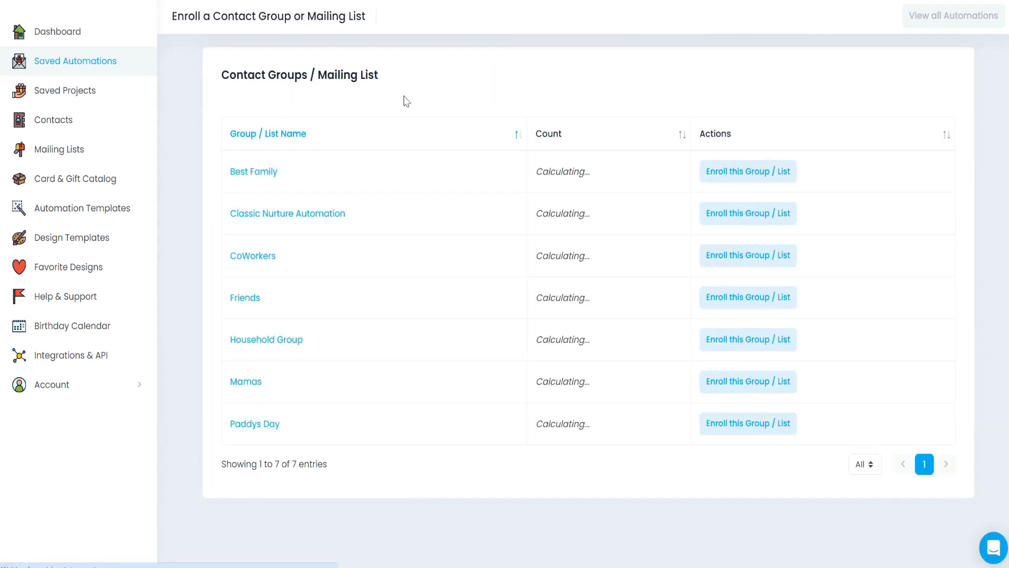
left_click(792, 221)
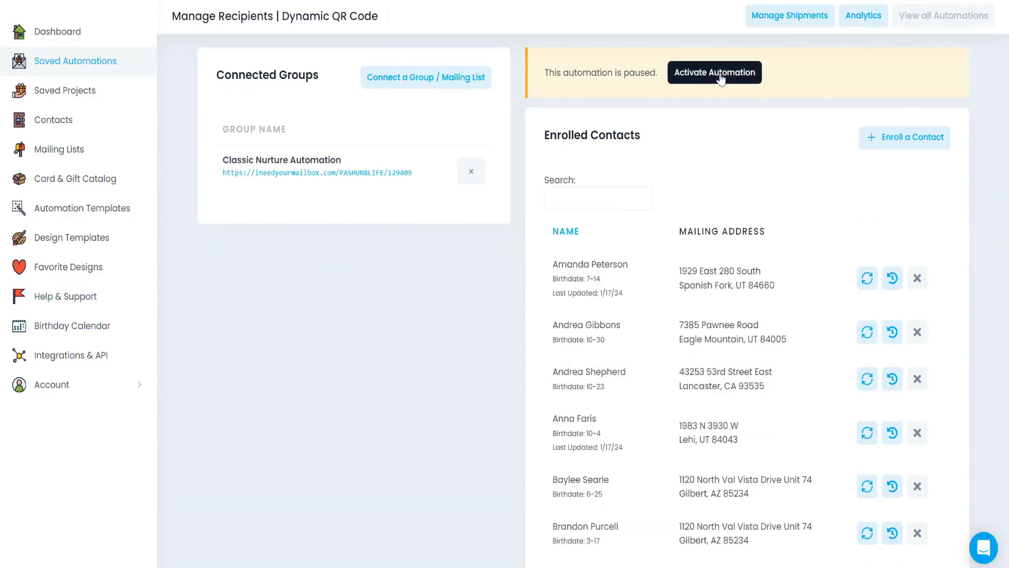
left_click(801, 22)
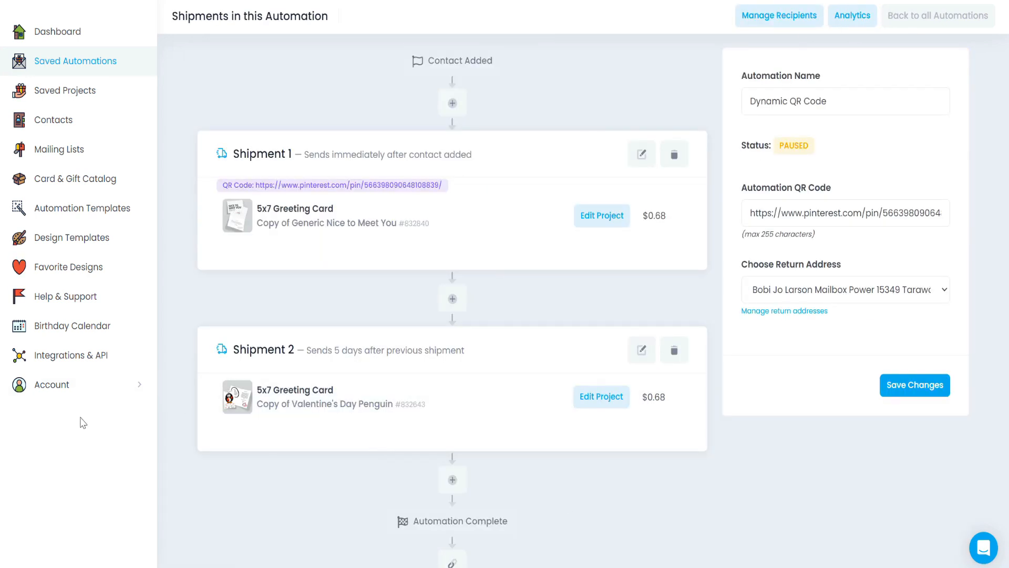